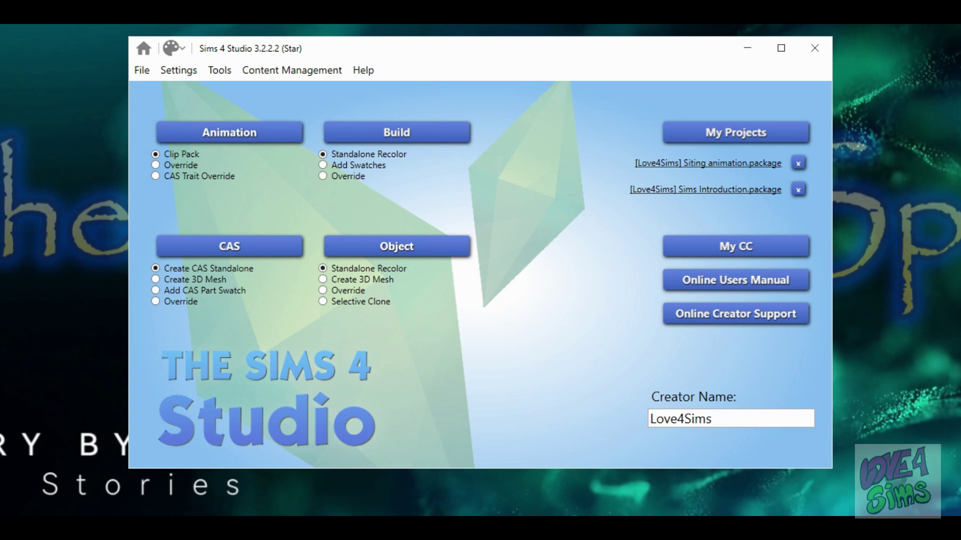
Step: Create a new animation clip pack package named exportedRig in the "tutorial - sim4 animations" folder
click(309, 176)
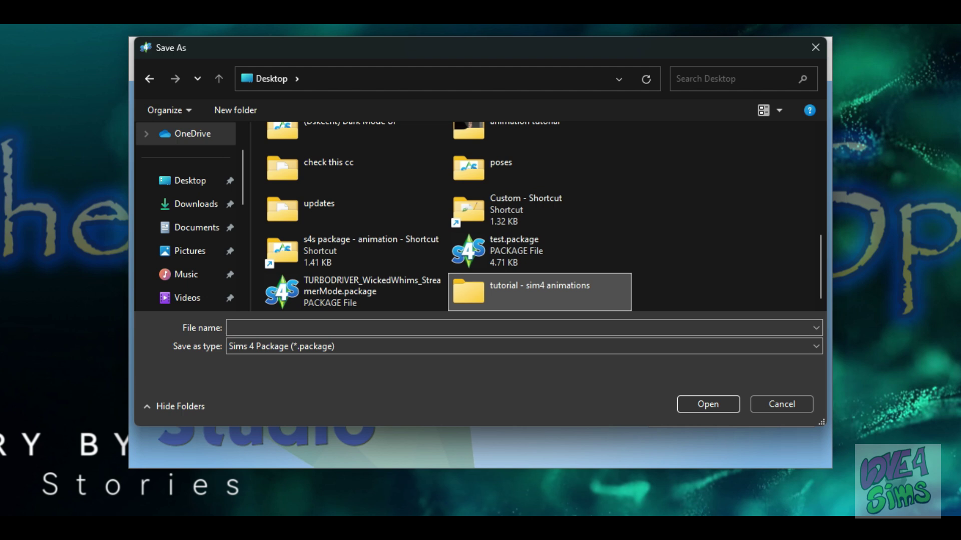
key(Return)
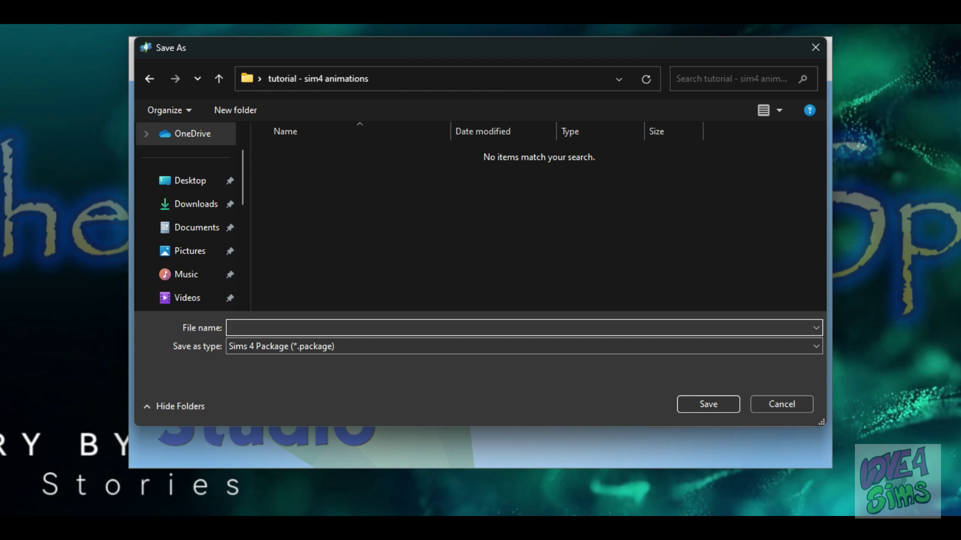
text(exportedrig)
click(708, 405)
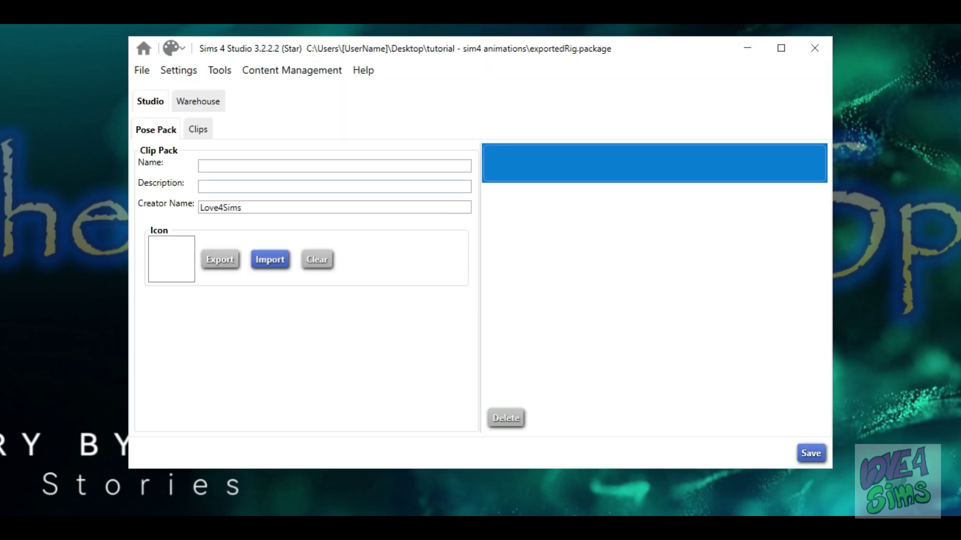
Step: Show the package's clips and look through the rig types available for export, from Adult Female to the animal and occult rigs
click(197, 129)
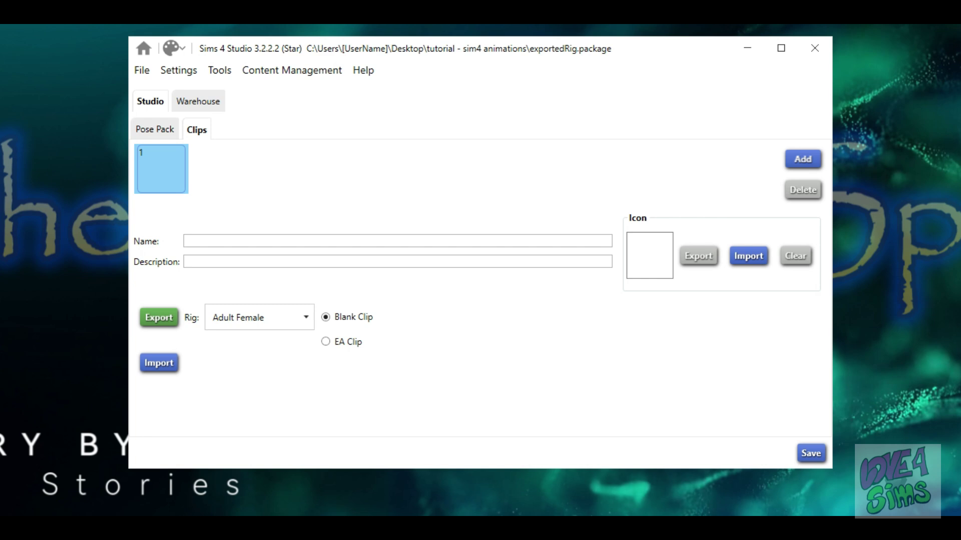
click(305, 317)
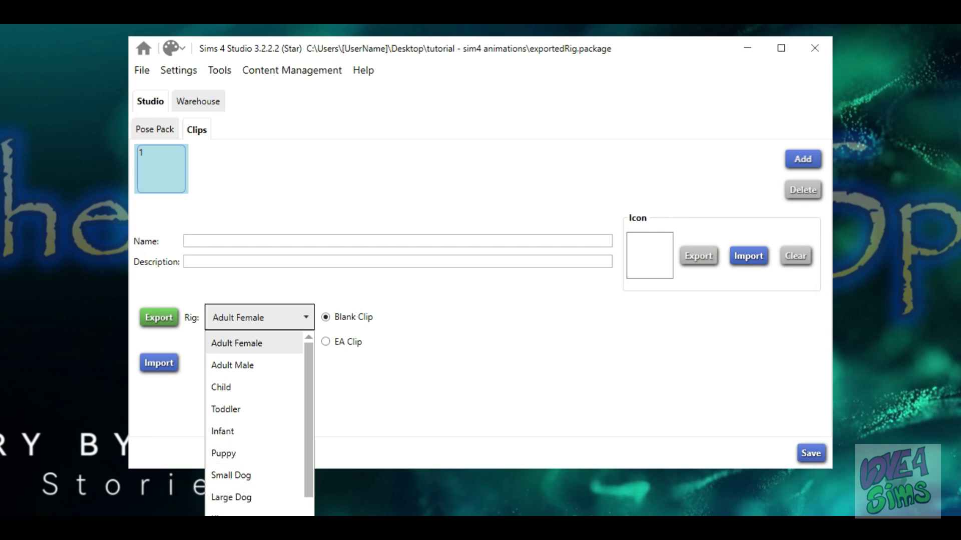
scroll(259, 424, down, 1)
scroll(260, 424, down, 1)
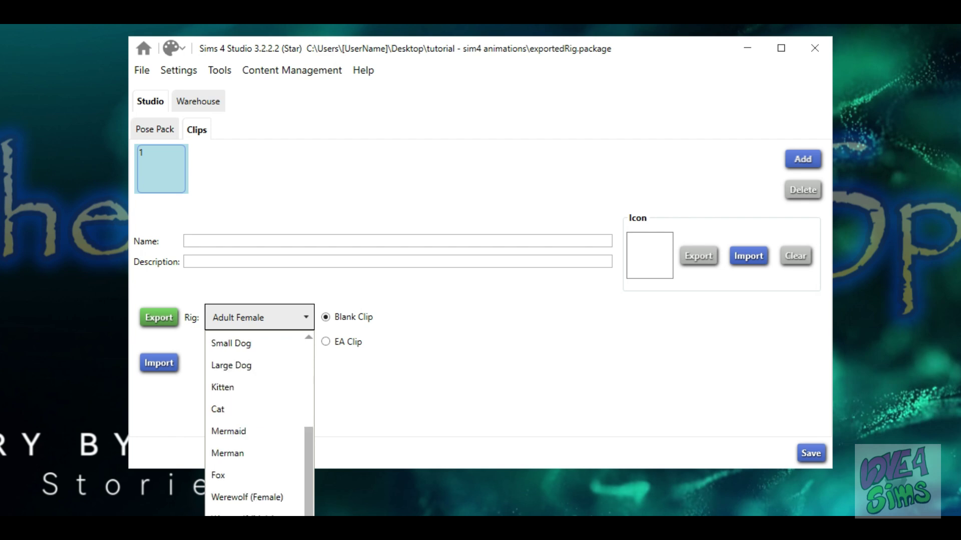
scroll(259, 424, up, 2)
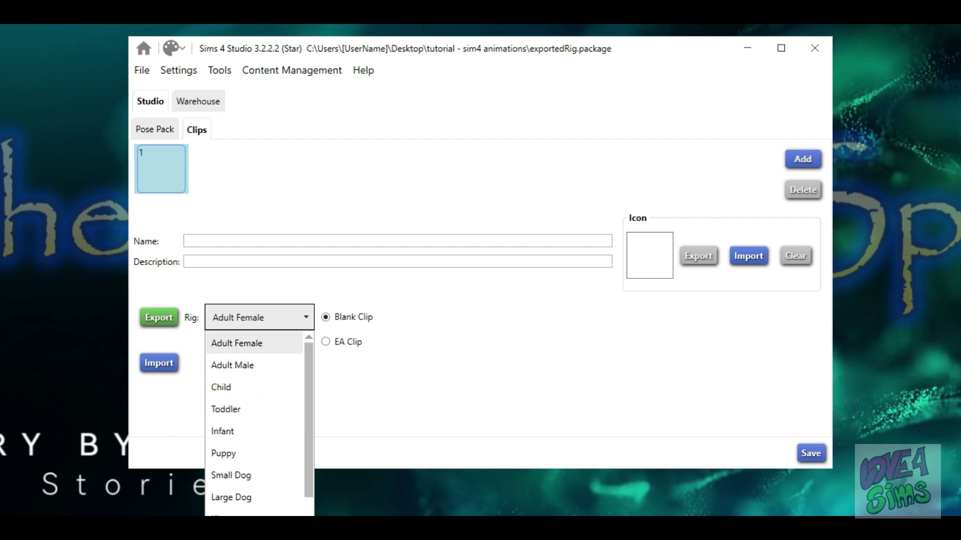
key(Escape)
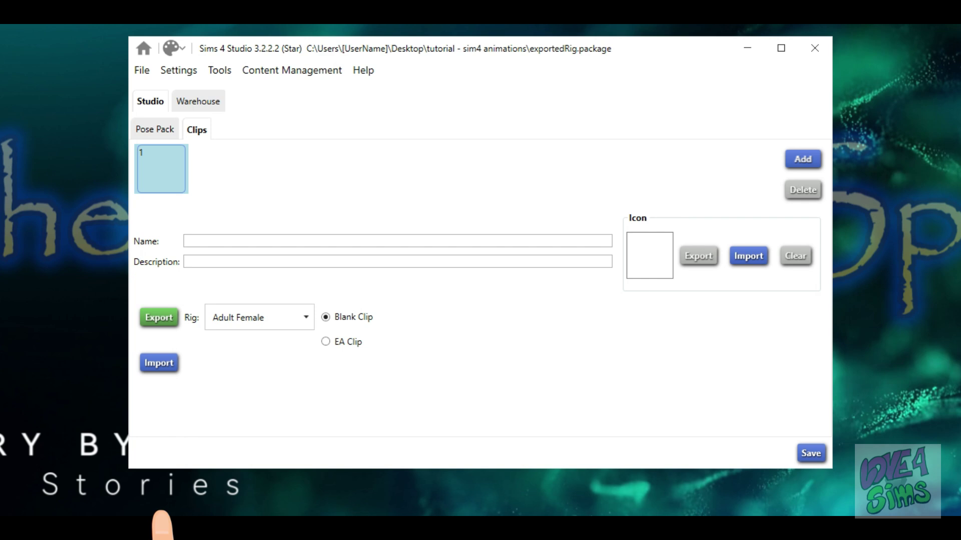
Step: Export the Adult Female blank clip as EA_Female_Rig.blend in the tutorial folder and open that file in Blender
click(158, 317)
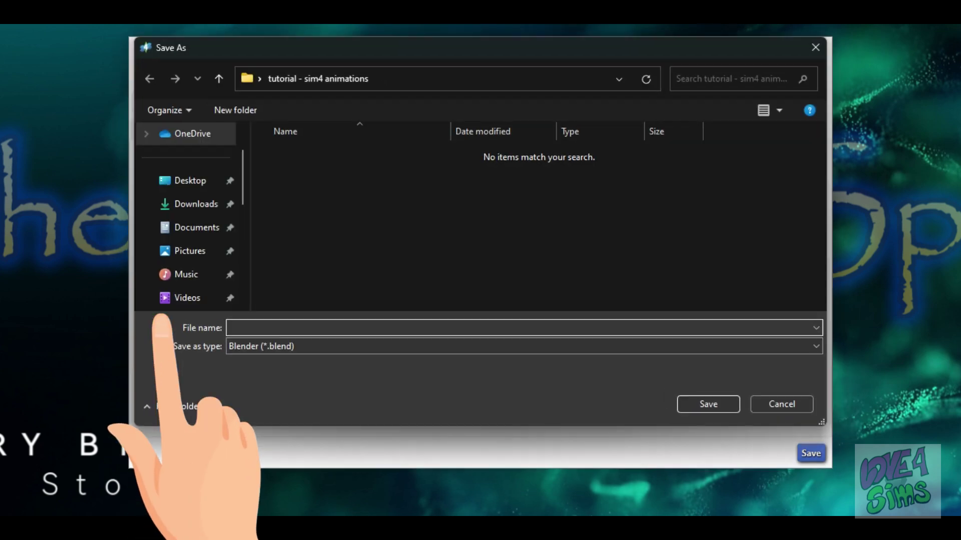
text(F)
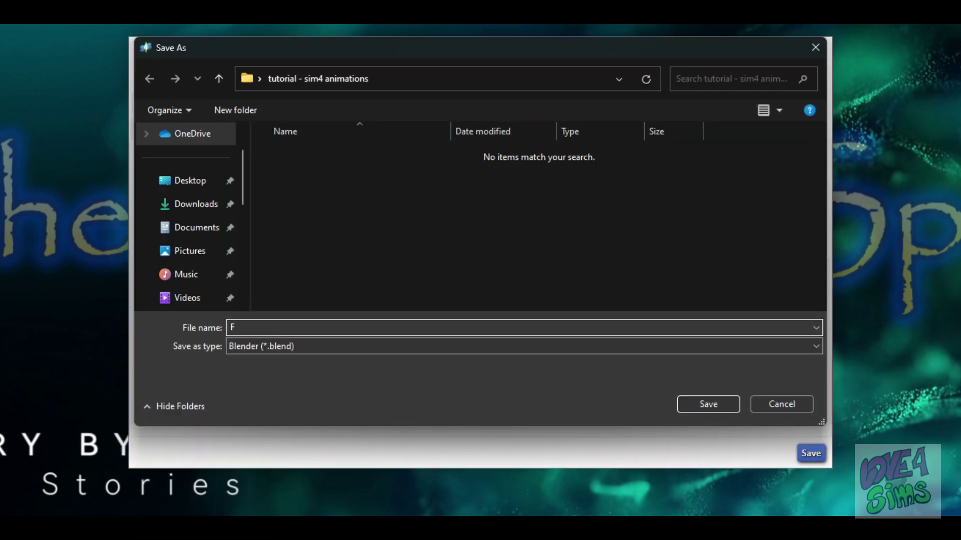
key(BackSpace)
text(EA_Female_Rig)
click(700, 405)
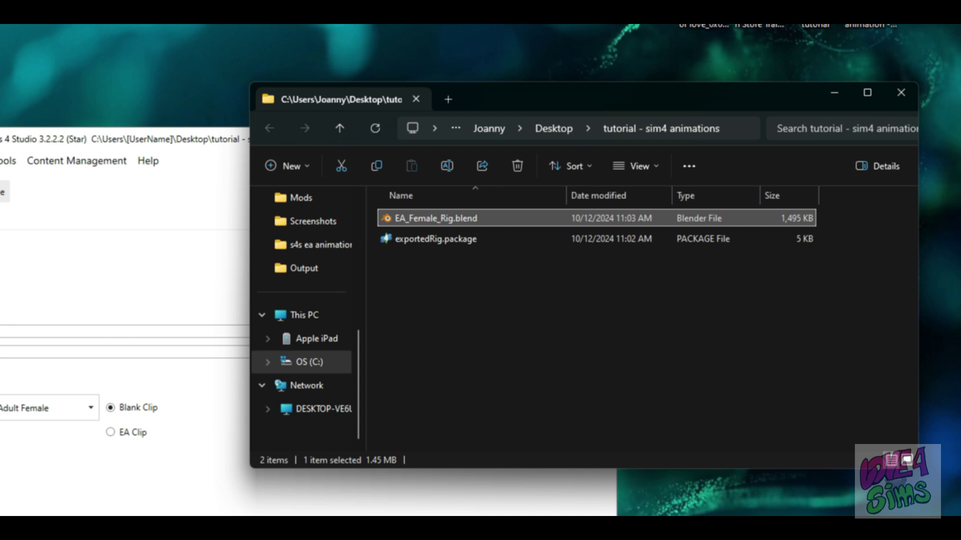
right_click(475, 223)
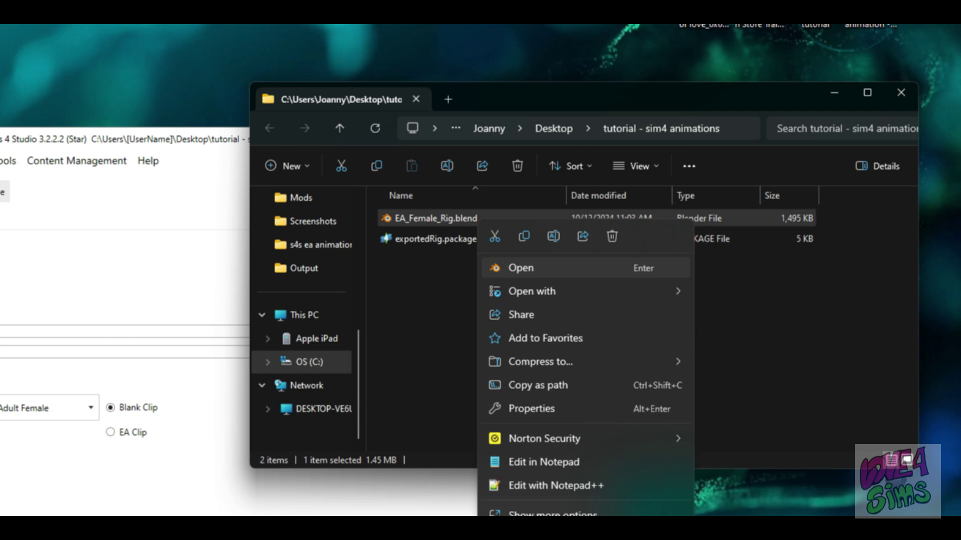
key(Return)
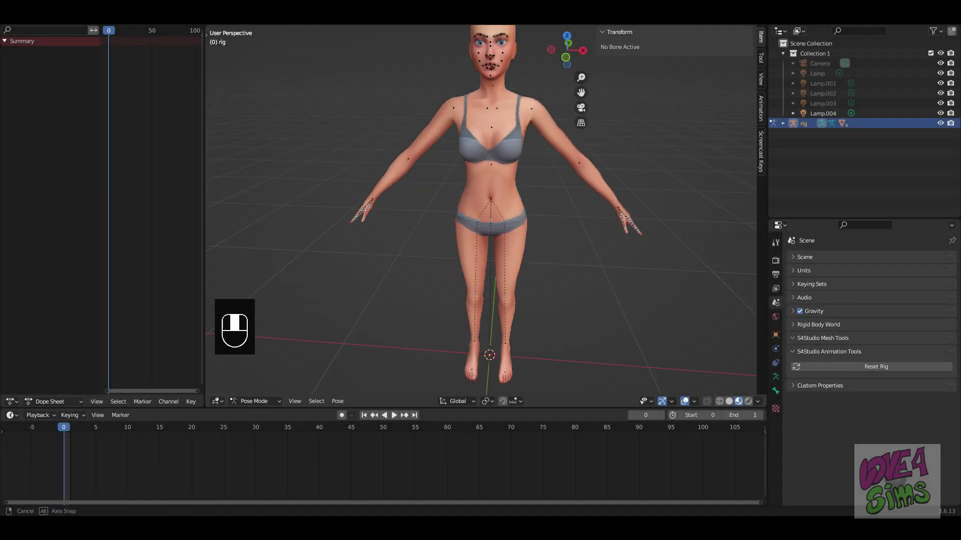
Step: Examine the female rig and its bone dots from the front and the side, near and far
middle_drag(480, 215, 551, 370)
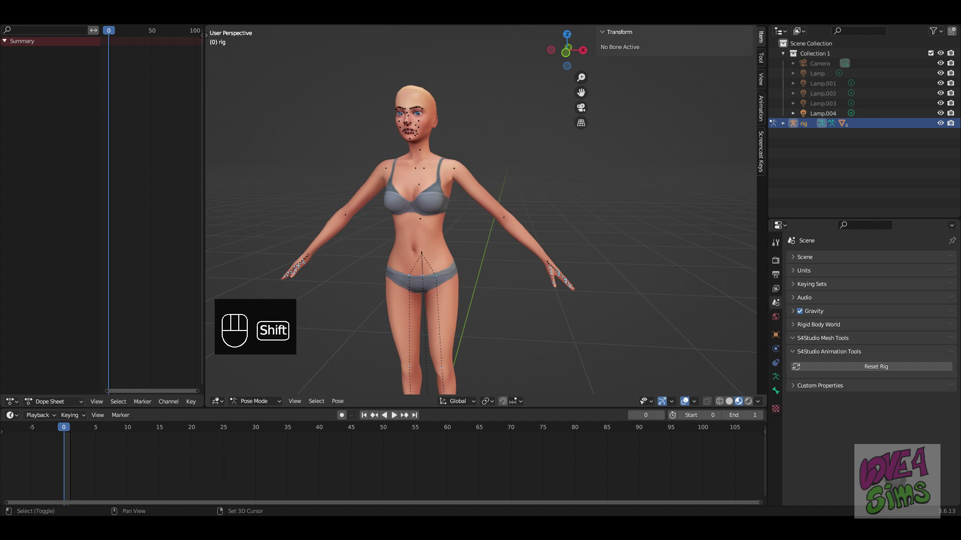
shift+drag(513, 302, 700, 205)
shift+right_drag(697, 198, 498, 158)
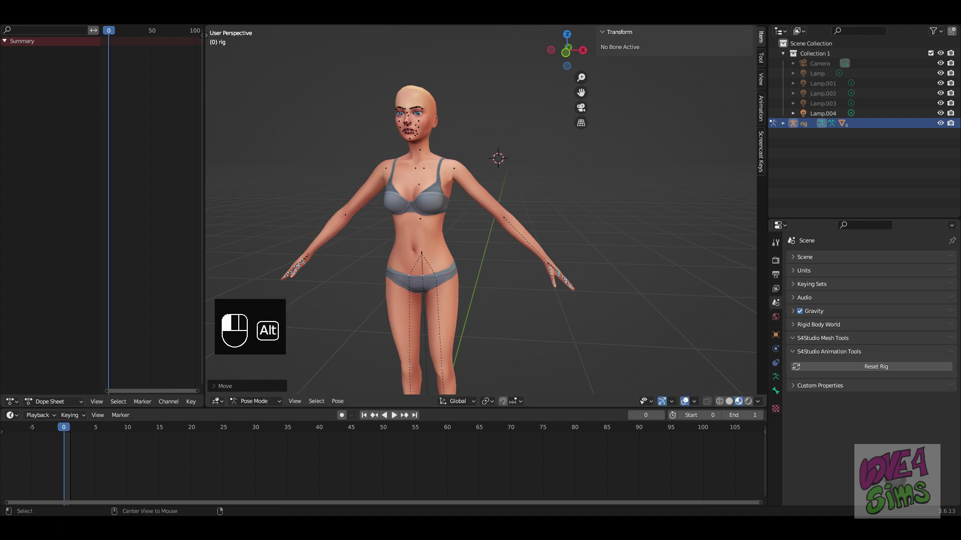
alt+middle_drag(498, 158, 381, 161)
scroll(380, 160, up, 3)
scroll(480, 210, down, 3)
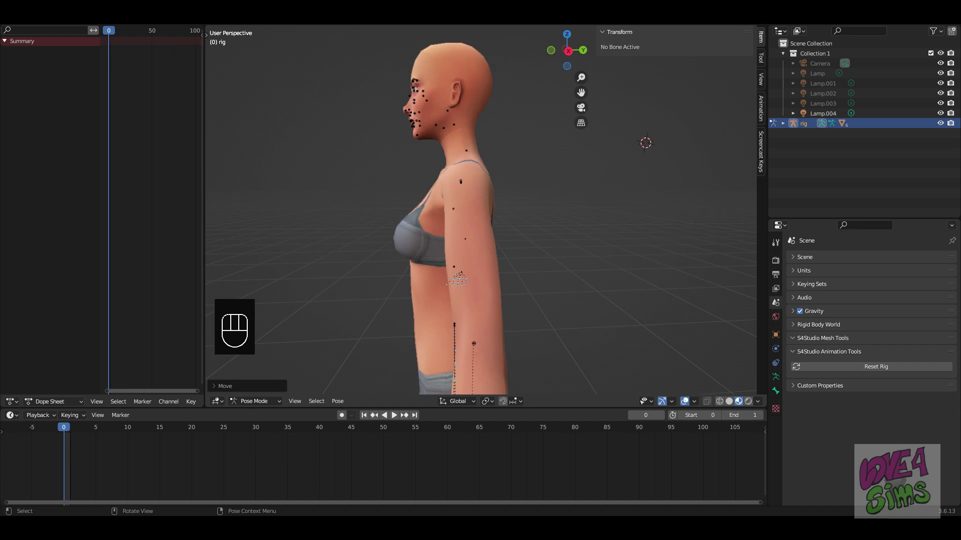
scroll(480, 210, up, 2)
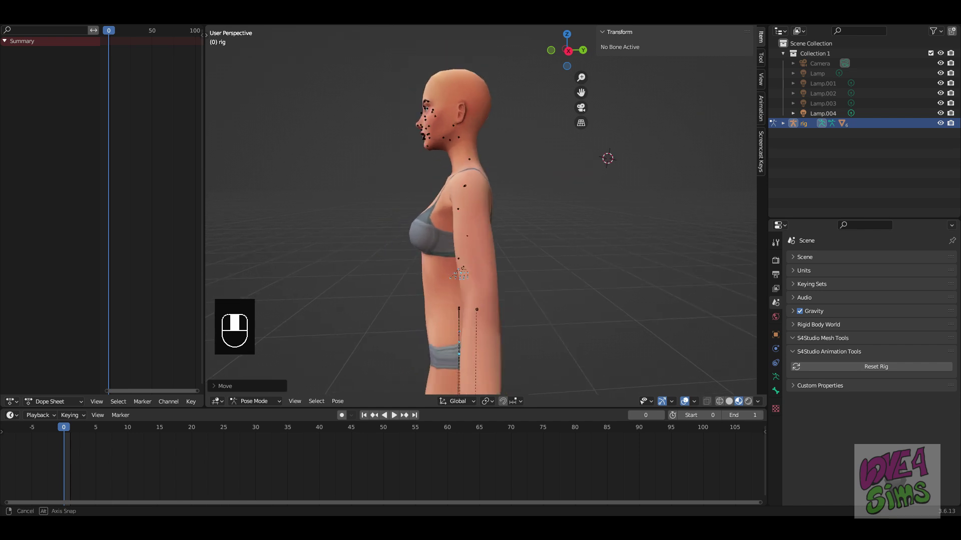
scroll(480, 210, up, 2)
scroll(480, 210, down, 4)
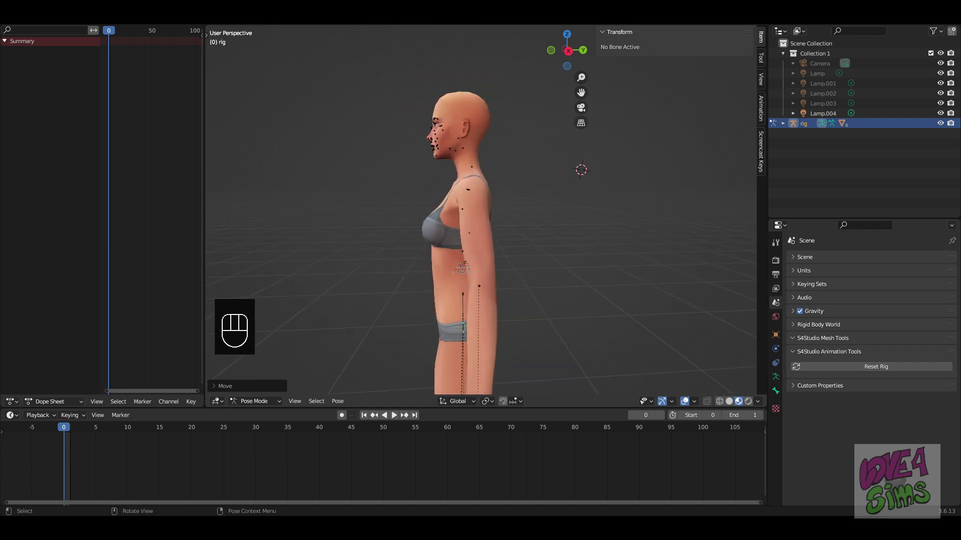
middle_drag(481, 210, 638, 210)
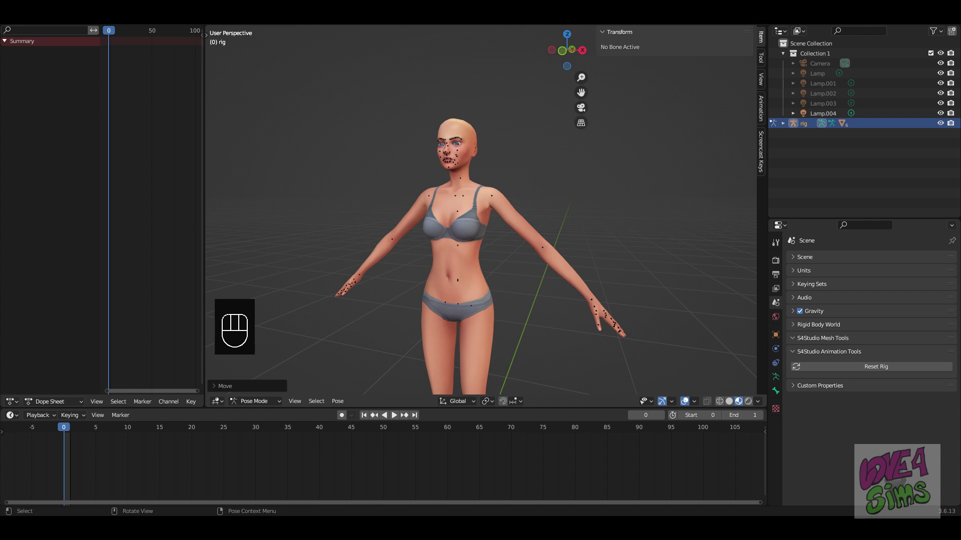
Step: Insert a Location & Rotation keyframe for all bones of the rig at frame 0
key(a)
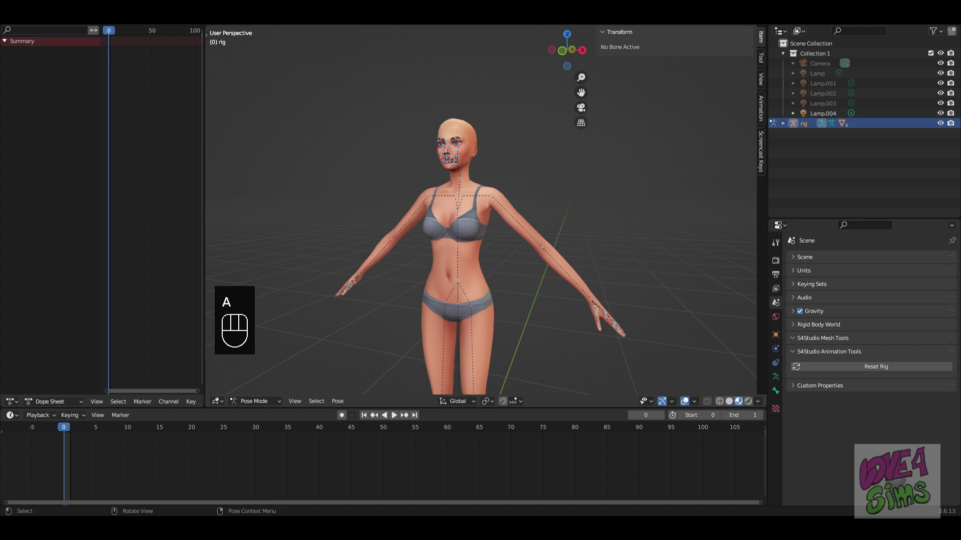
key(i)
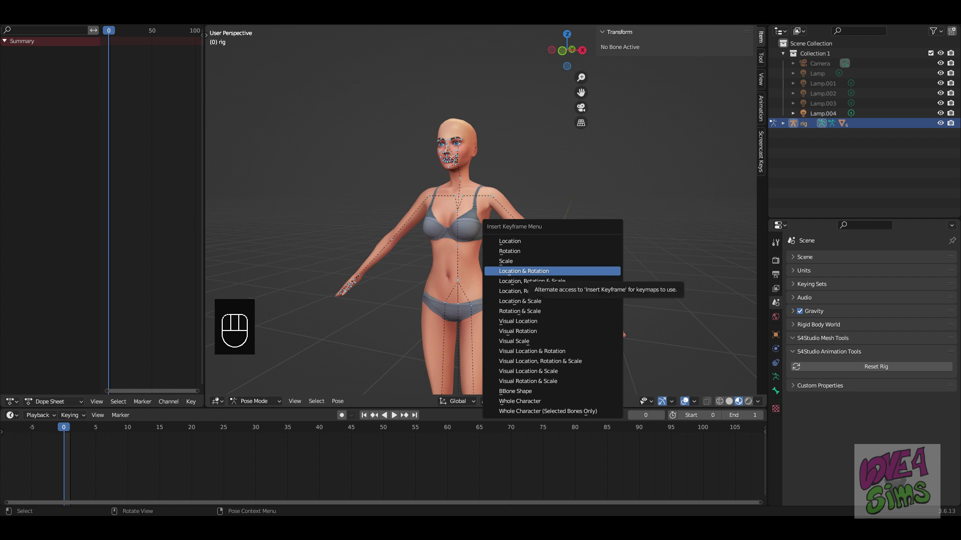
click(523, 270)
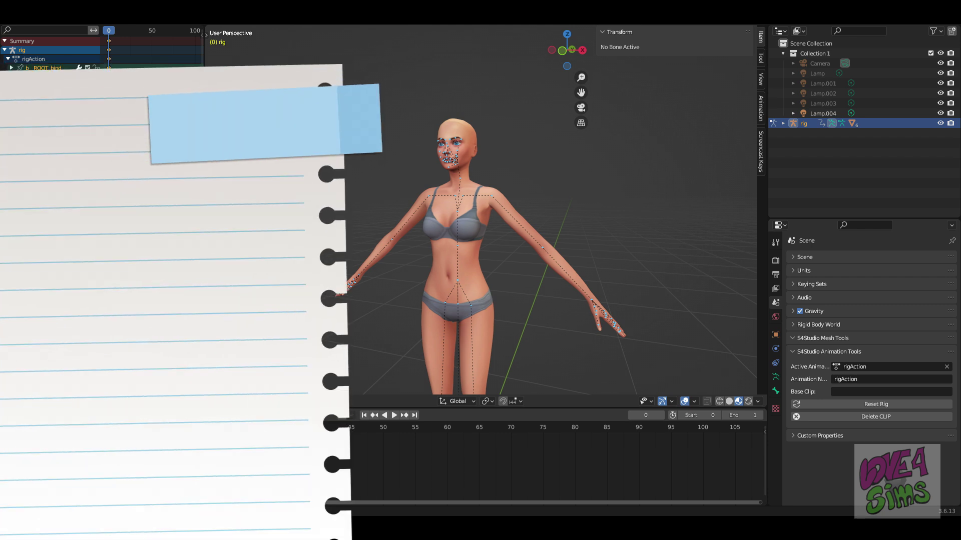
Step: Advance the animation to frame 15 and insert a Location & Rotation keyframe for all bones of the rig
key(space)
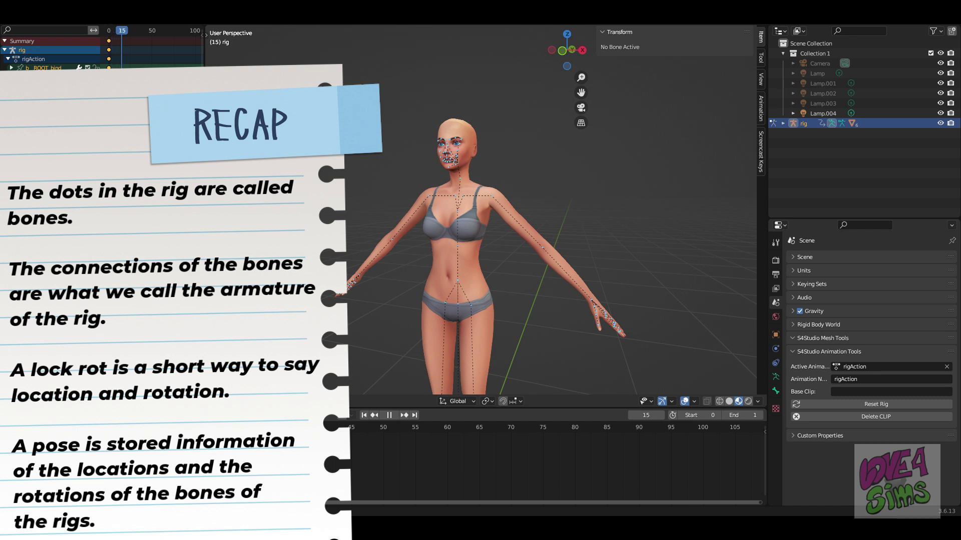
key(space)
key(alt+a)
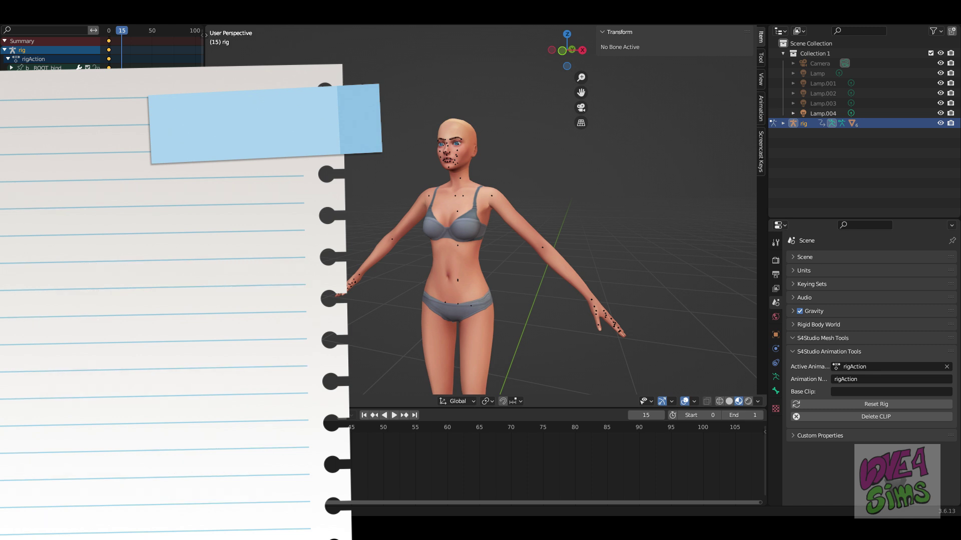
key(a)
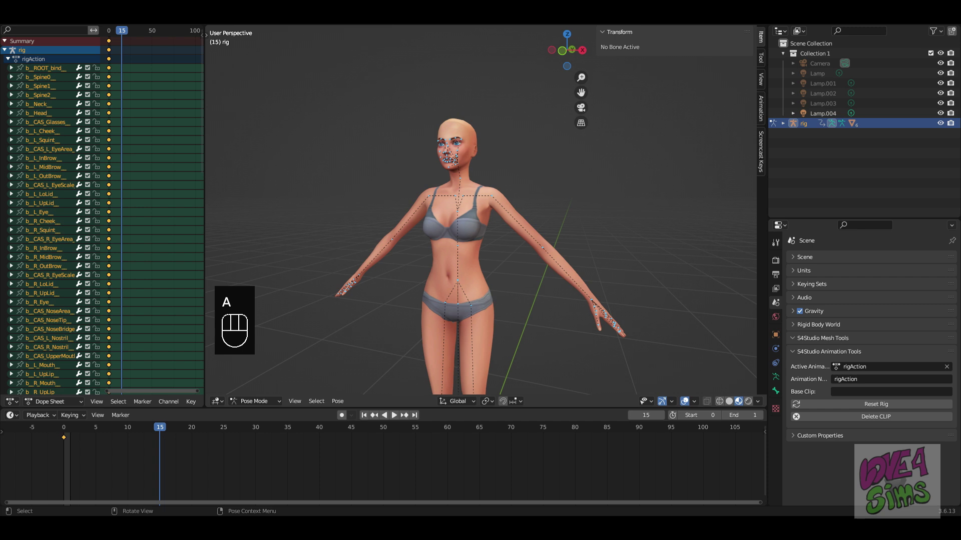
key(i)
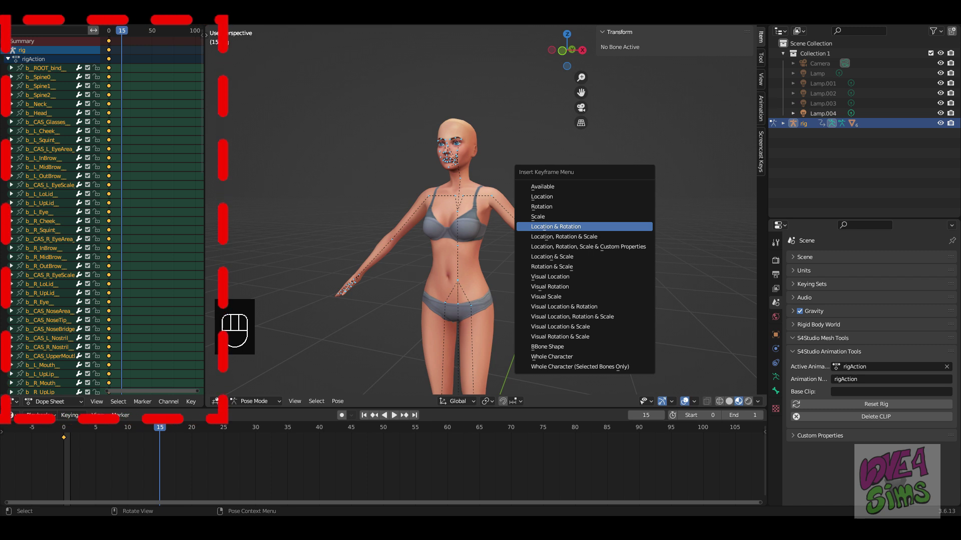
click(556, 227)
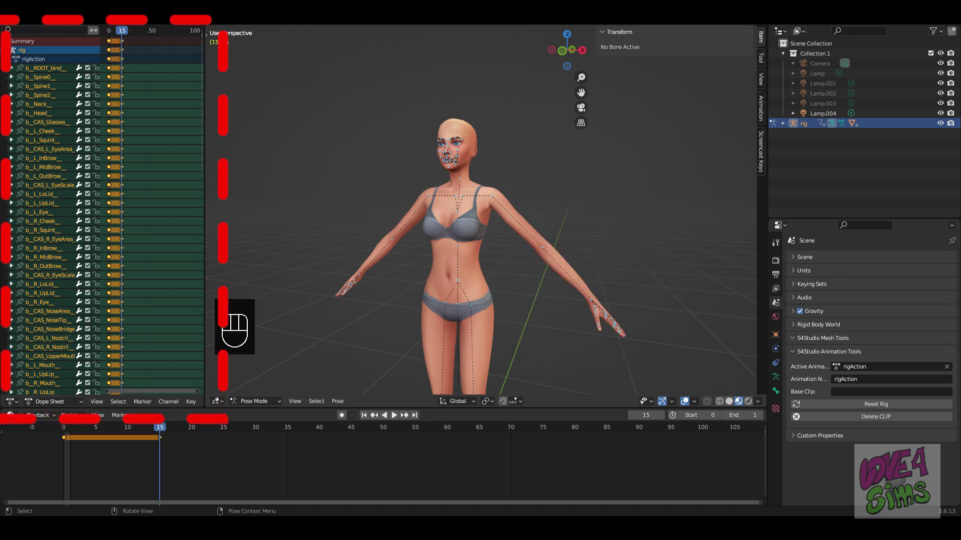
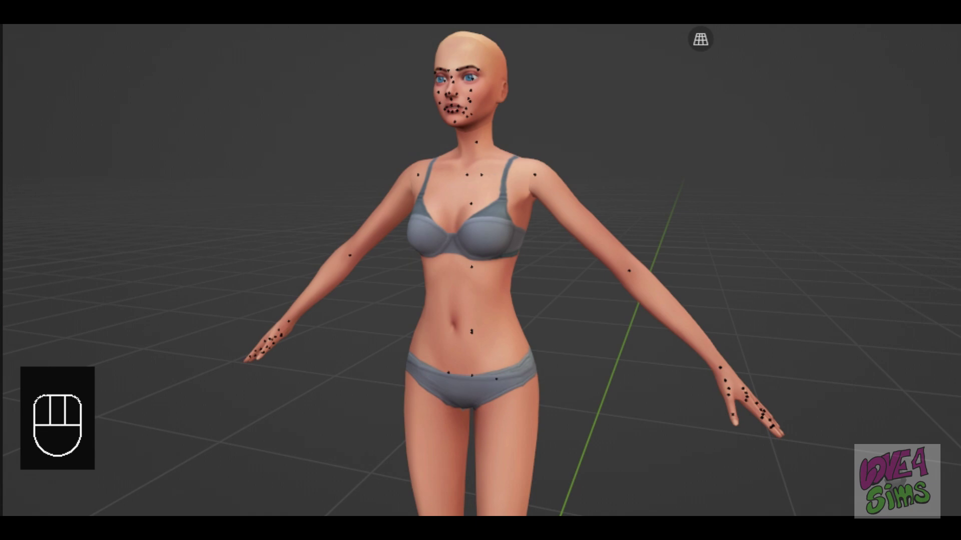
Step: Try rotating the wrist bone of the character's right hand
click(289, 322)
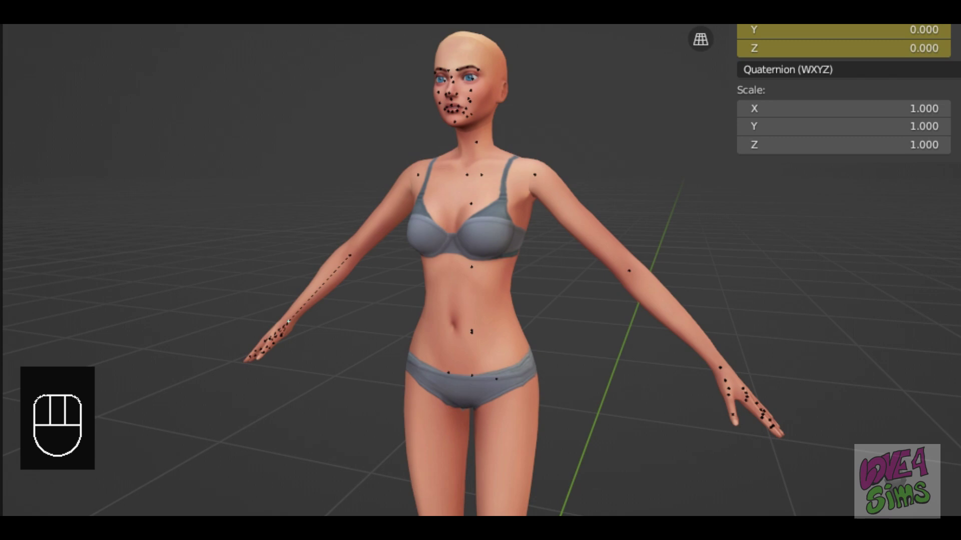
key(r)
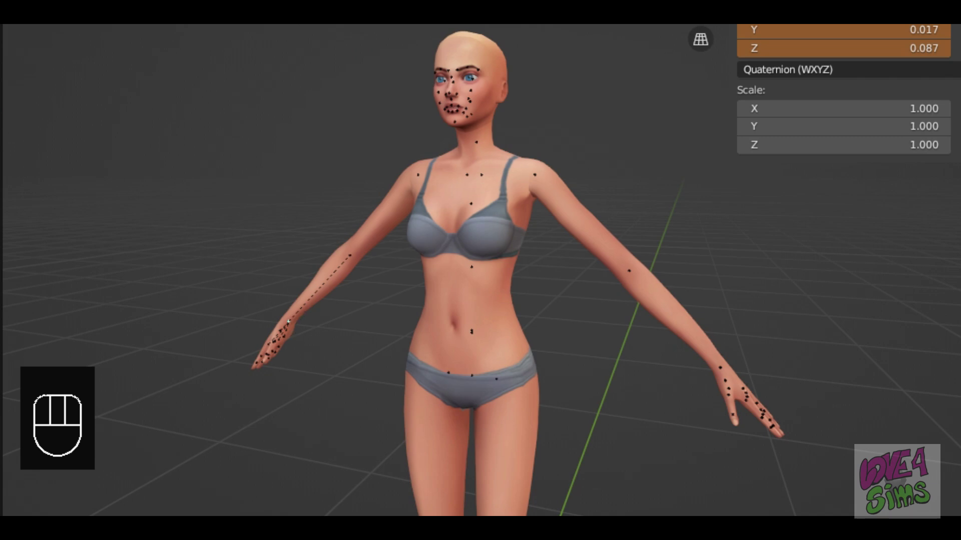
key(Escape)
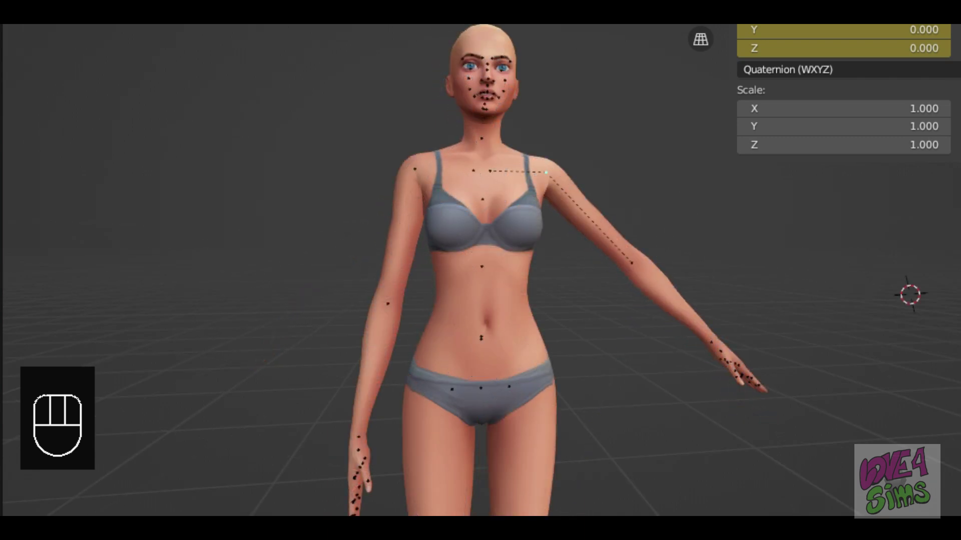
Step: Rotate the character's left upper arm bone freely so the arm reaches forward in front of the body
key(r)
key(r)
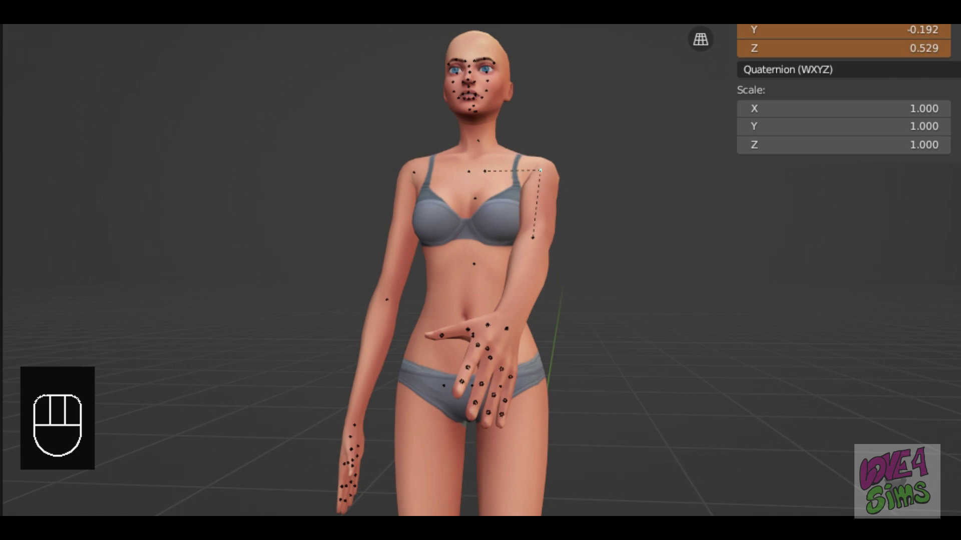
click(540, 171)
Step: Rotate the middle and tip joints of the left hand's index finger freely to bend the finger
click(467, 371)
key(r)
key(r)
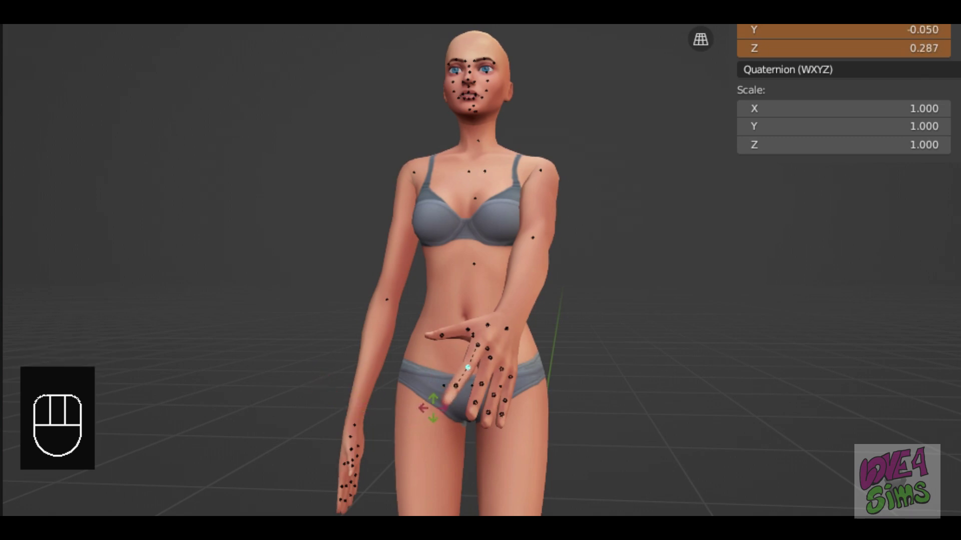
right_click(456, 385)
key(r)
key(r)
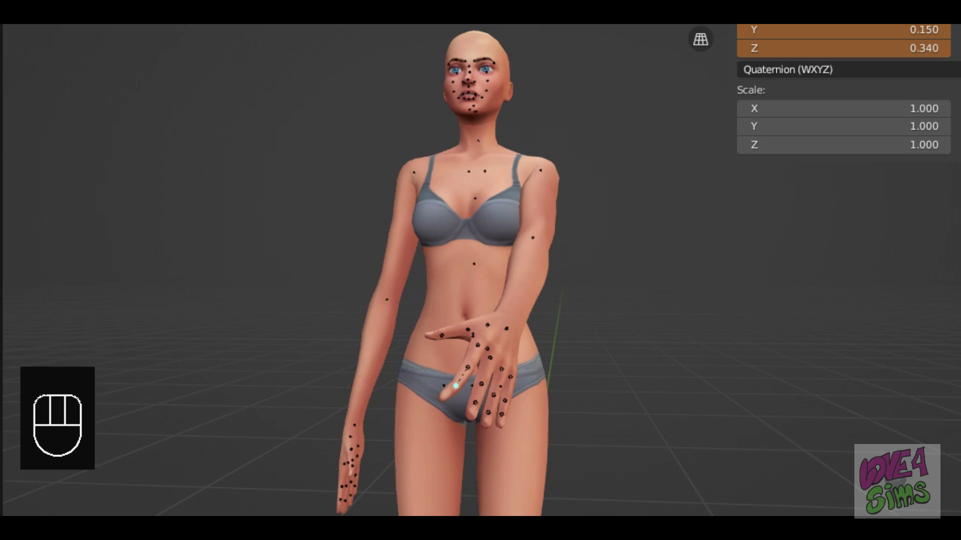
right_click(456, 386)
key(r)
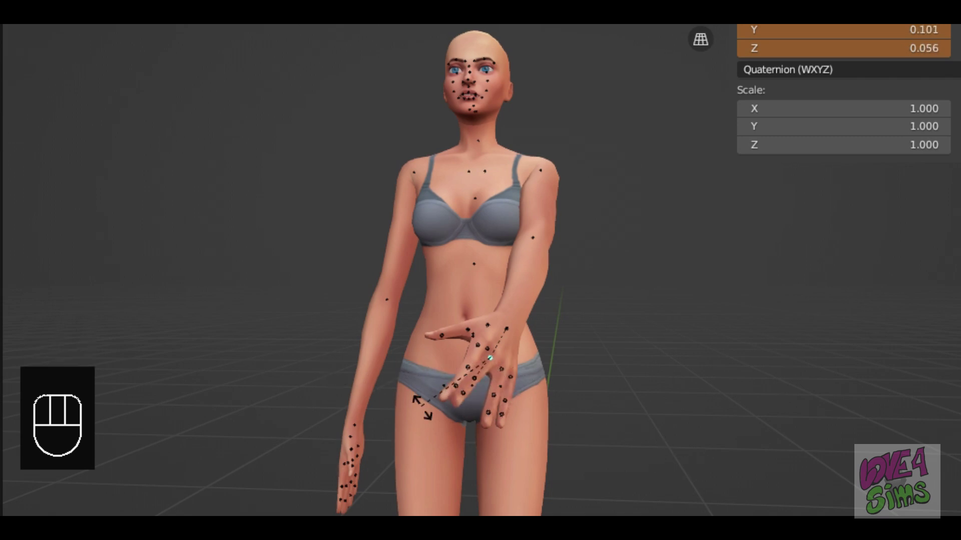
key(Escape)
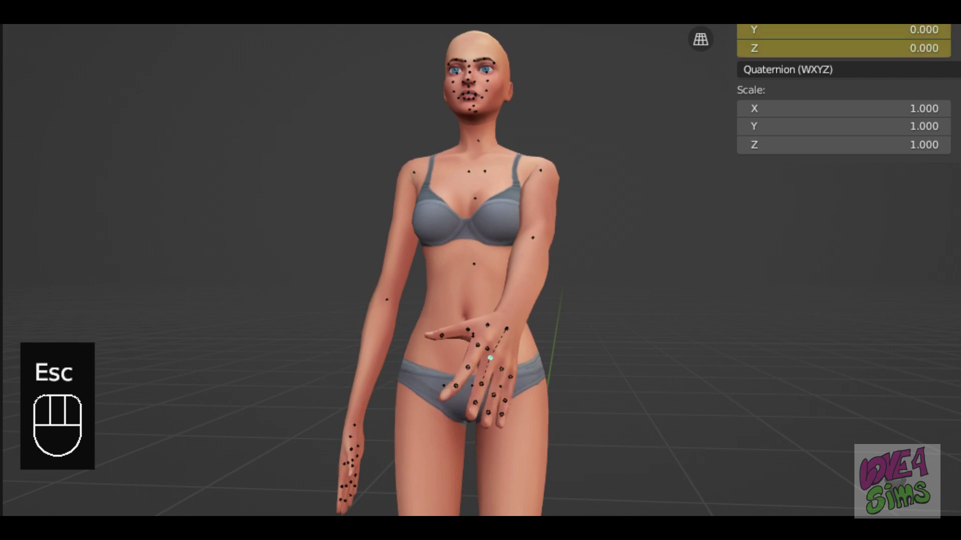
Step: Rotate the base, middle and tip joints of the left hand's middle finger freely to curl the finger
key(r)
key(r)
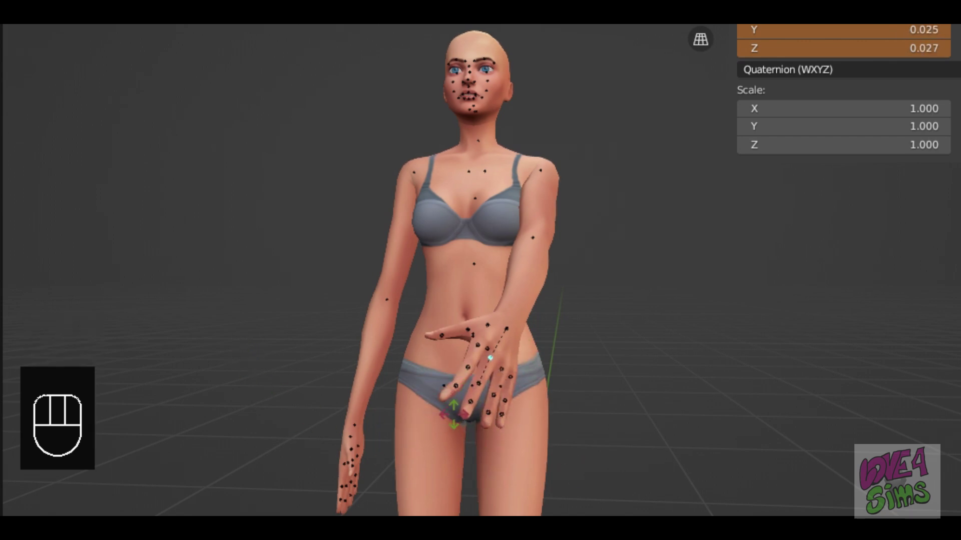
click(490, 358)
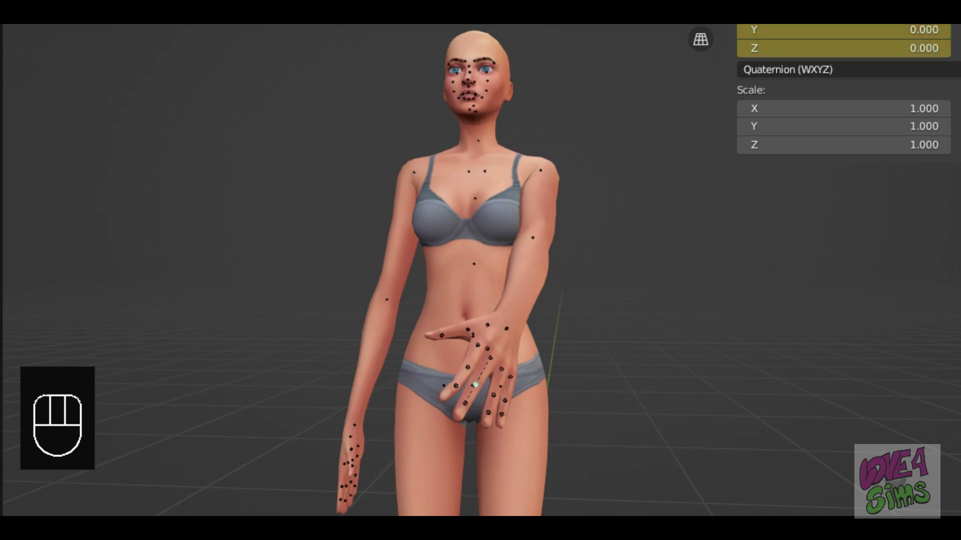
key(r)
key(r)
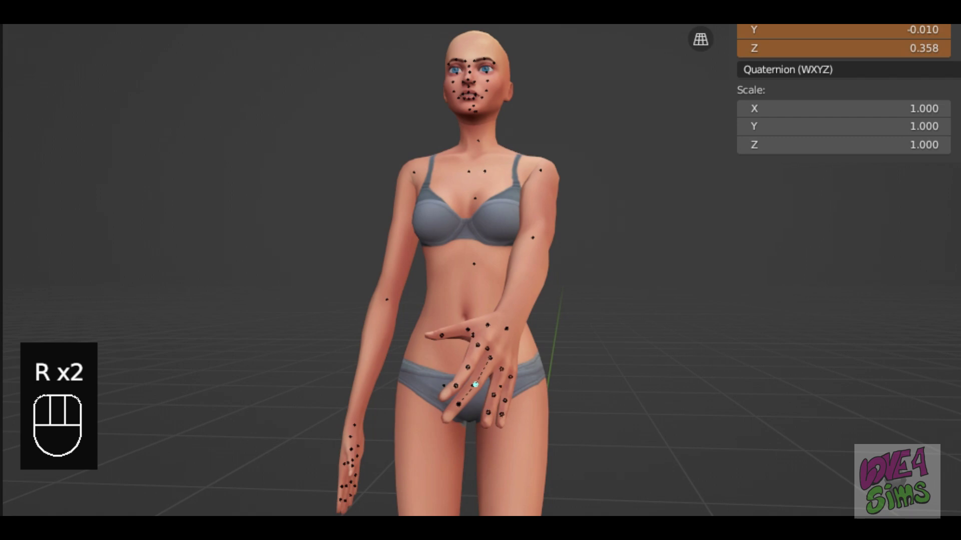
right_click(458, 404)
key(r)
key(r)
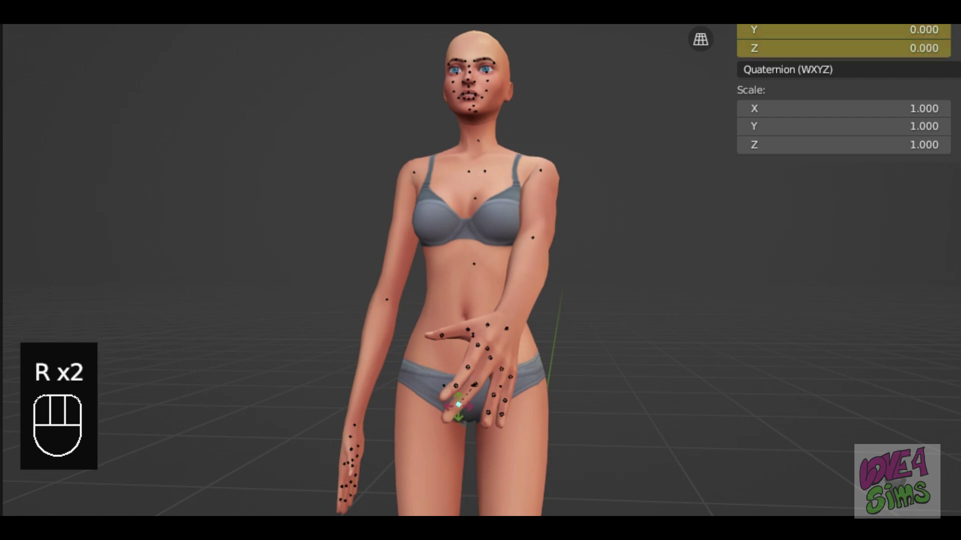
click(420, 399)
Step: Rotate the base, middle and tip joints of the left hand's ring finger freely to bend it slightly
middle_drag(421, 399, 506, 373)
scroll(480, 270, up, 2)
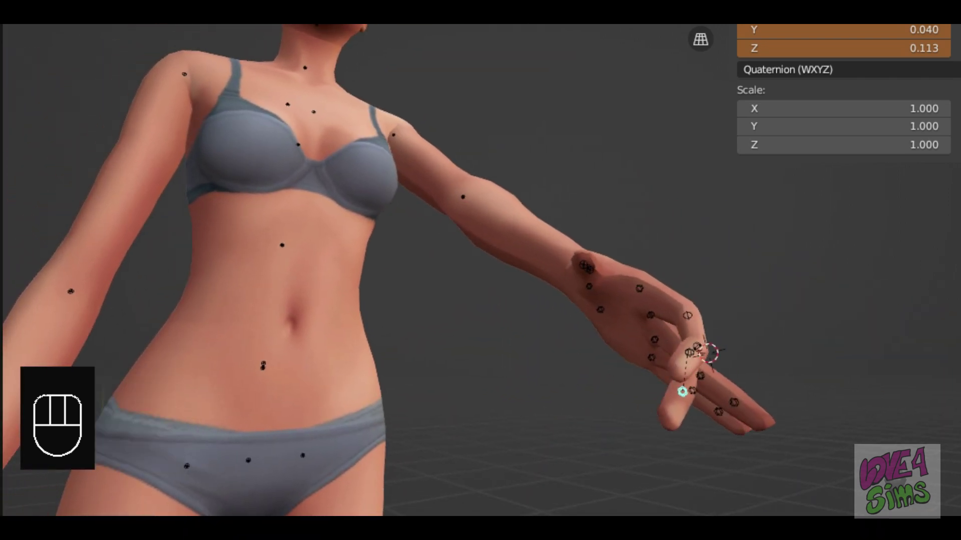
click(654, 340)
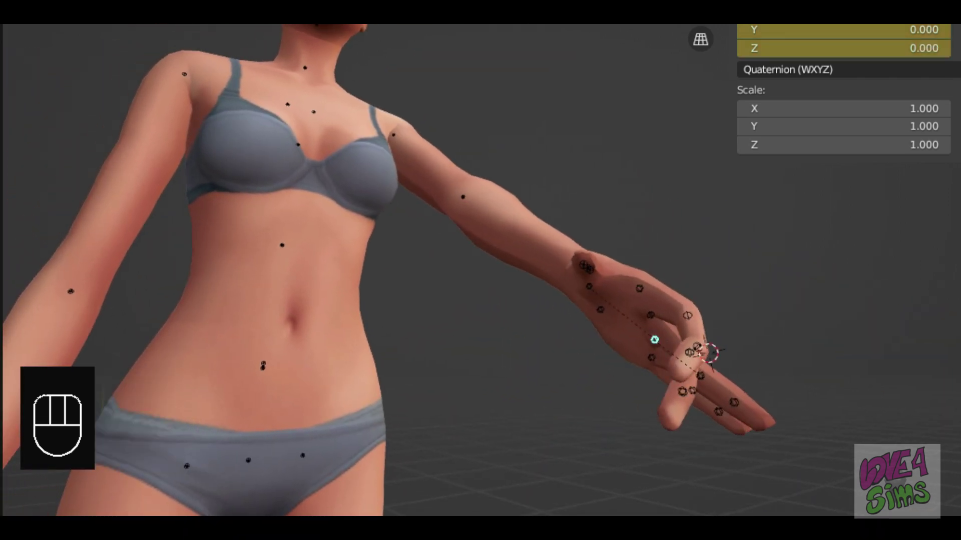
key(r)
key(r)
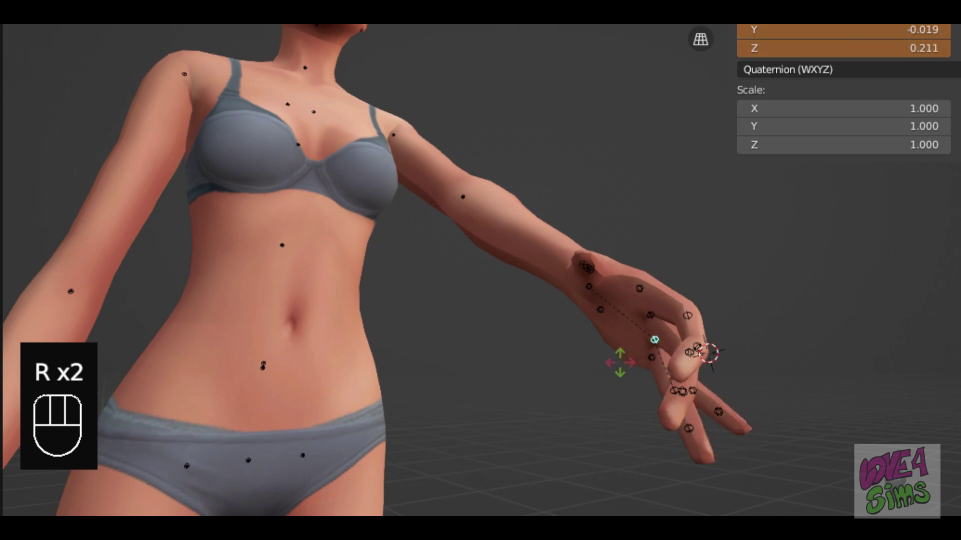
click(709, 354)
middle_drag(550, 300, 410, 300)
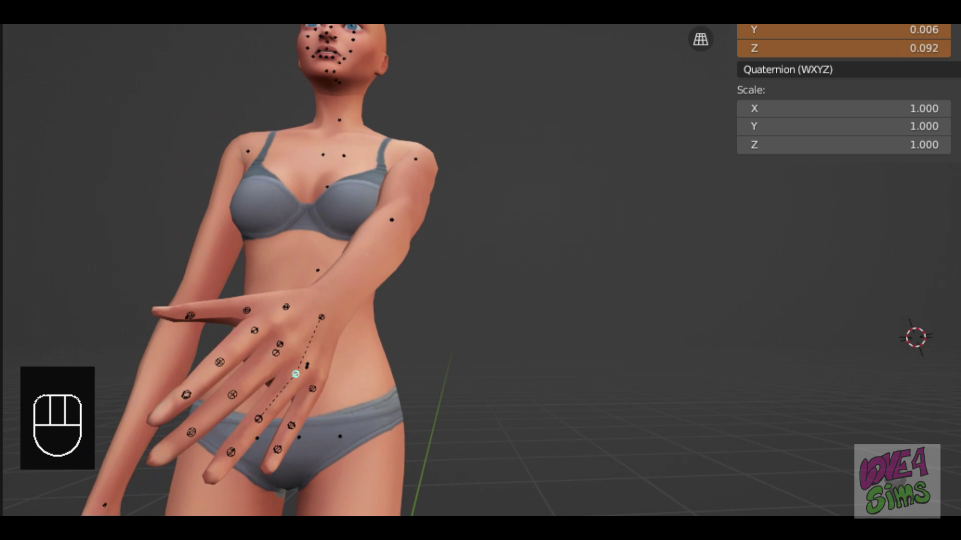
click(258, 419)
key(r)
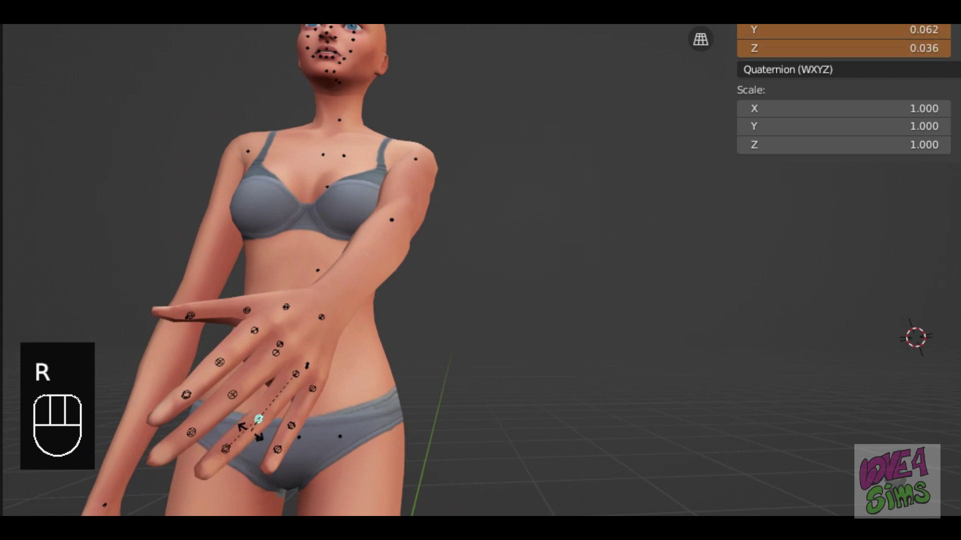
key(Escape)
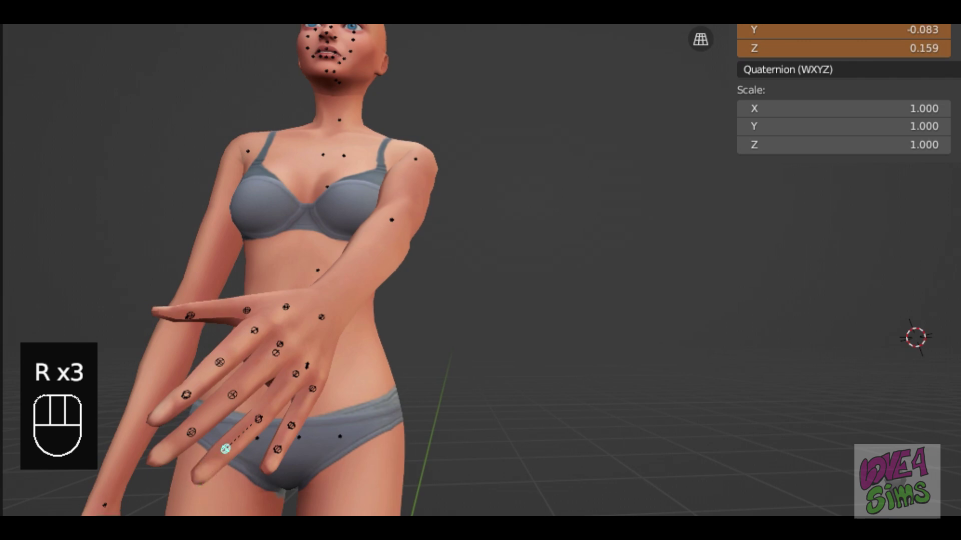
Step: Rotate the middle and tip joints of the left hand's little finger freely to bend the finger
key(r)
key(r)
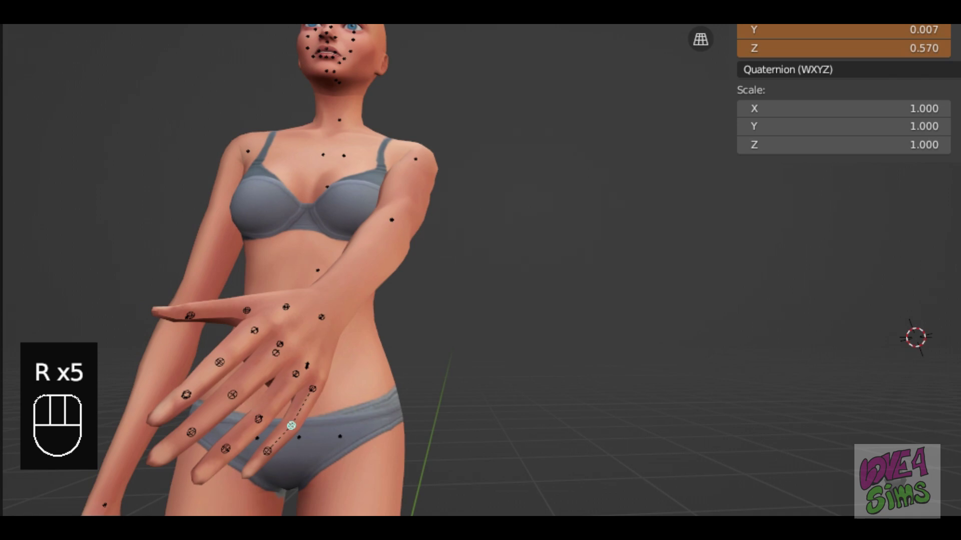
right_click(267, 452)
key(r)
key(r)
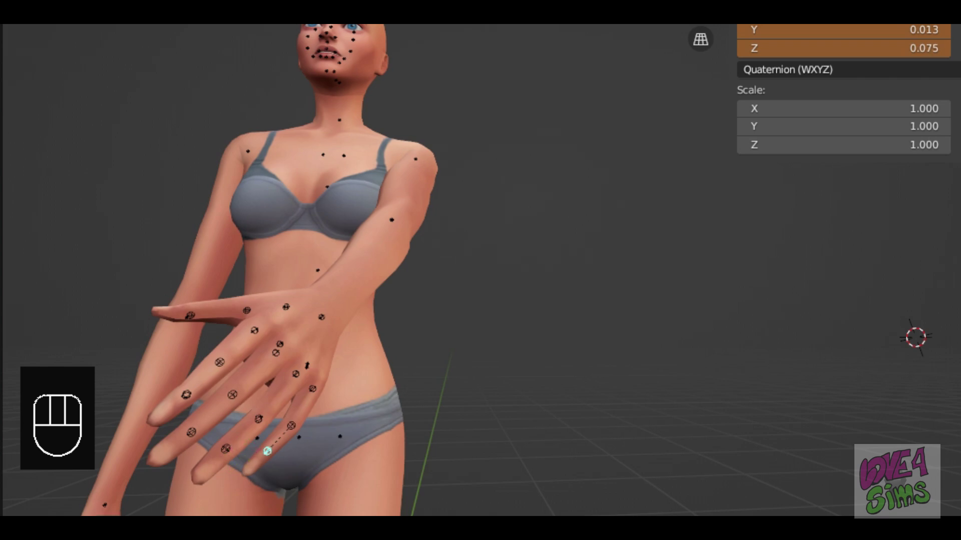
Step: Rotate the character's left wrist bone freely in two passes to tilt the hand and turn it outward from the body
click(321, 317)
key(r)
key(r)
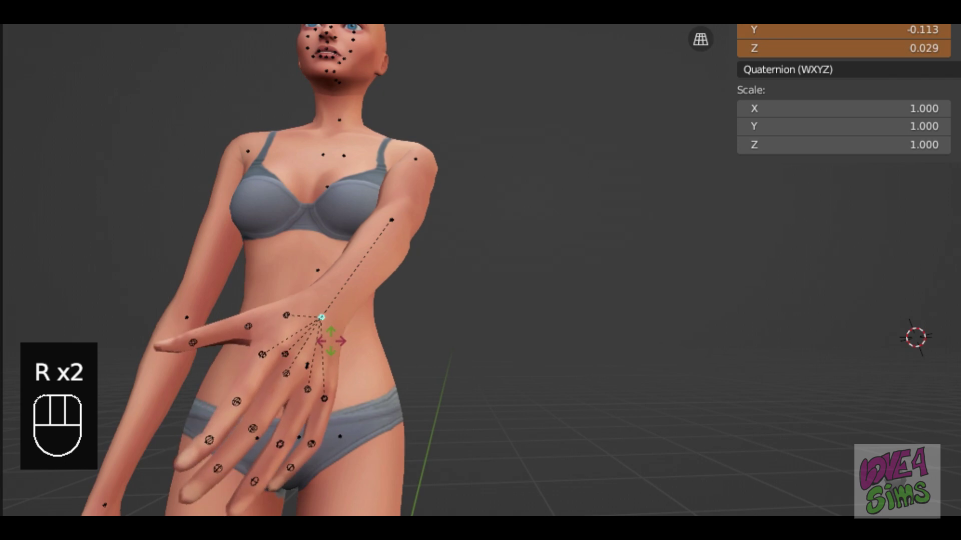
click(350, 307)
middle_drag(350, 308, 301, 275)
shift+middle_drag(480, 300, 480, 215)
key(r)
key(r)
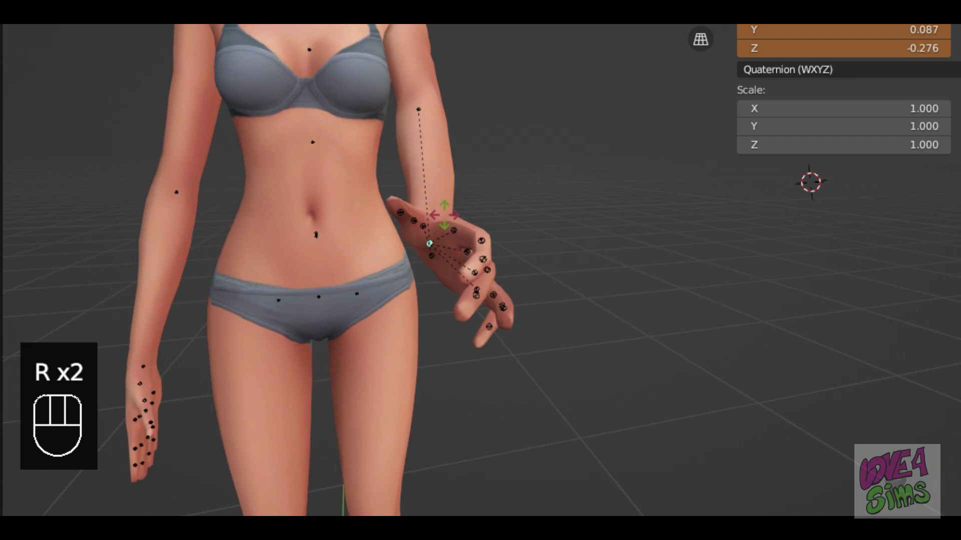
scroll(381, 270, down, 2)
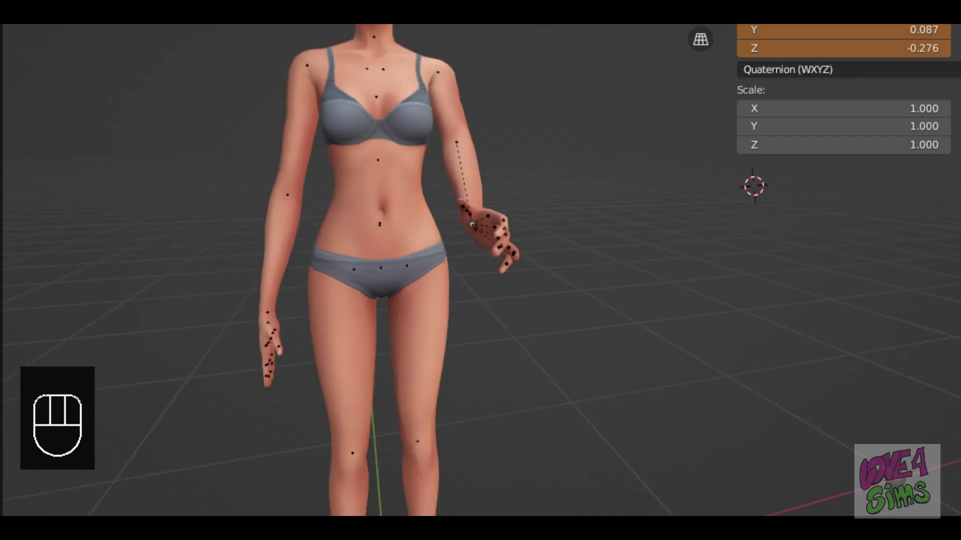